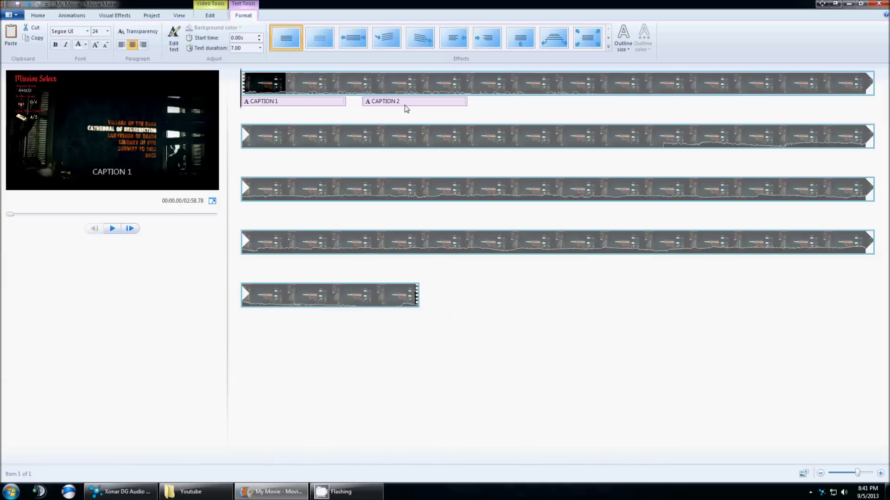
# Step: Pull CAPTION 2 earlier on the timeline and compare its timing against CAPTION 1
pyautogui.moveTo(406, 105); pyautogui.dragTo(268, 104)
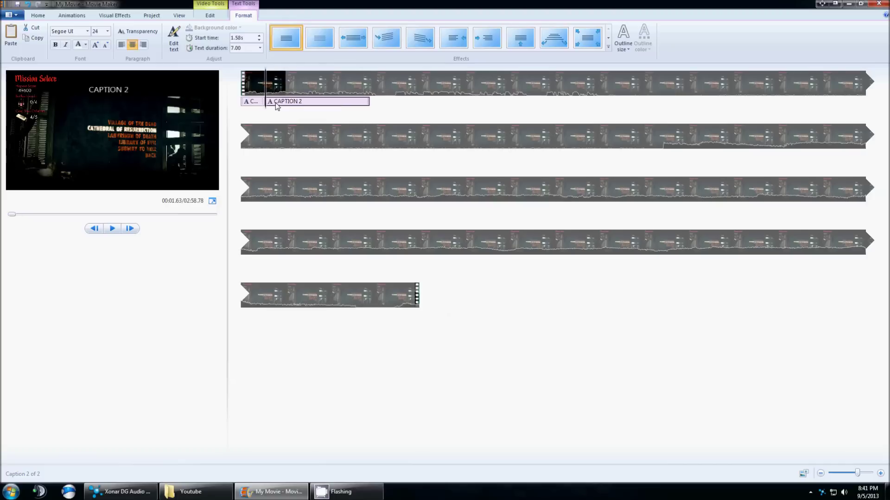
pyautogui.moveTo(248, 102)
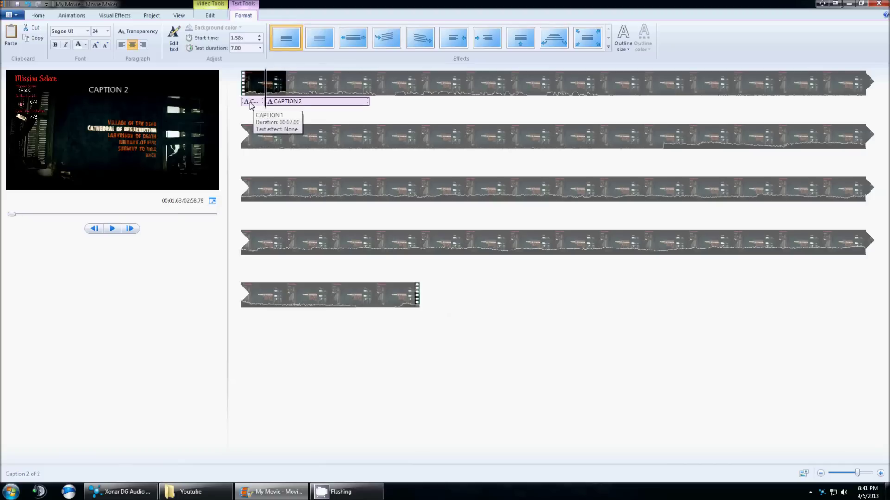
pyautogui.click(253, 104)
pyautogui.click(265, 104)
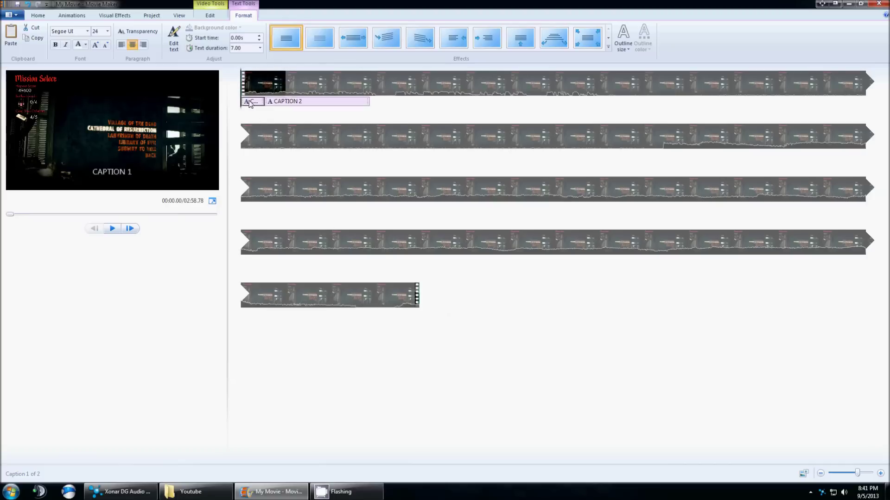
pyautogui.click(287, 105)
# Step: Drop CAPTION 2 right after CAPTION 1 ends, starting about 7.95 seconds, and preview its start
pyautogui.moveTo(279, 105); pyautogui.dragTo(362, 102)
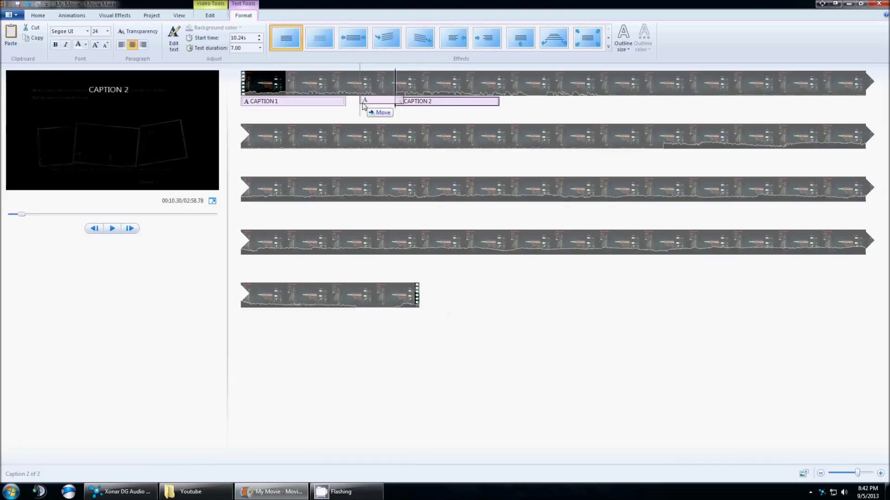
pyautogui.moveTo(362, 102); pyautogui.dragTo(362, 104)
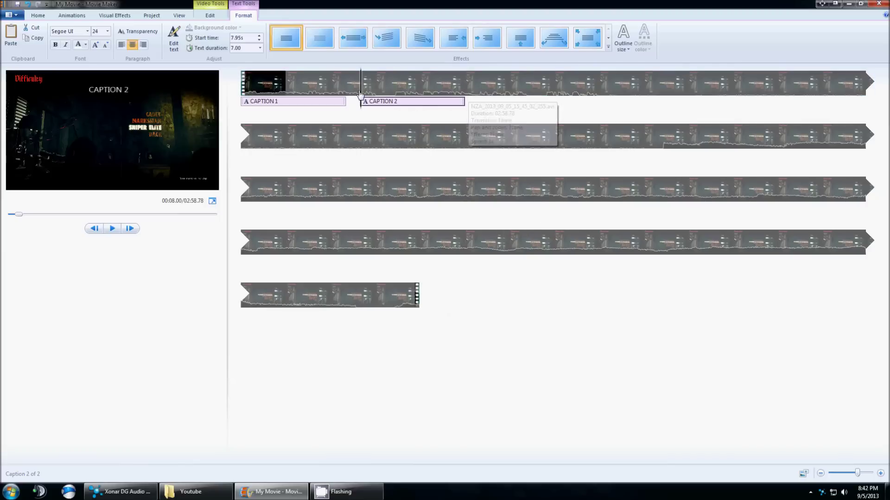
pyautogui.moveTo(360, 94); pyautogui.dragTo(469, 102)
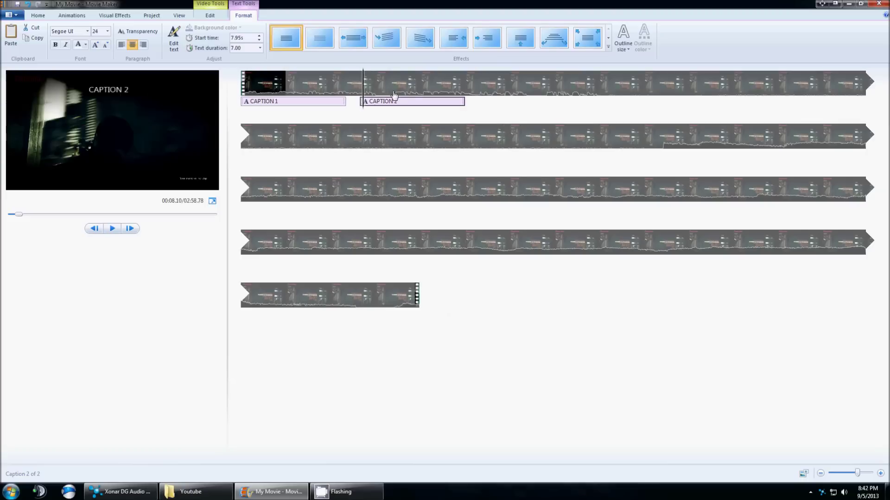
pyautogui.click(362, 101)
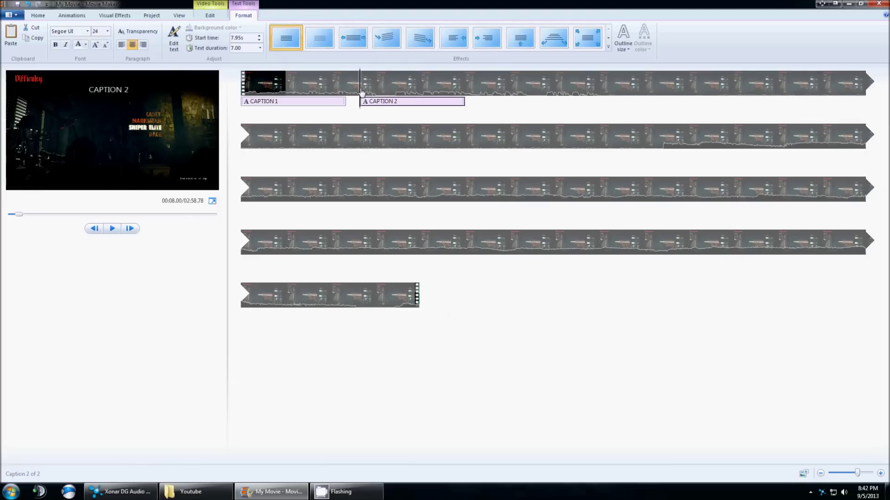
pyautogui.click(361, 93)
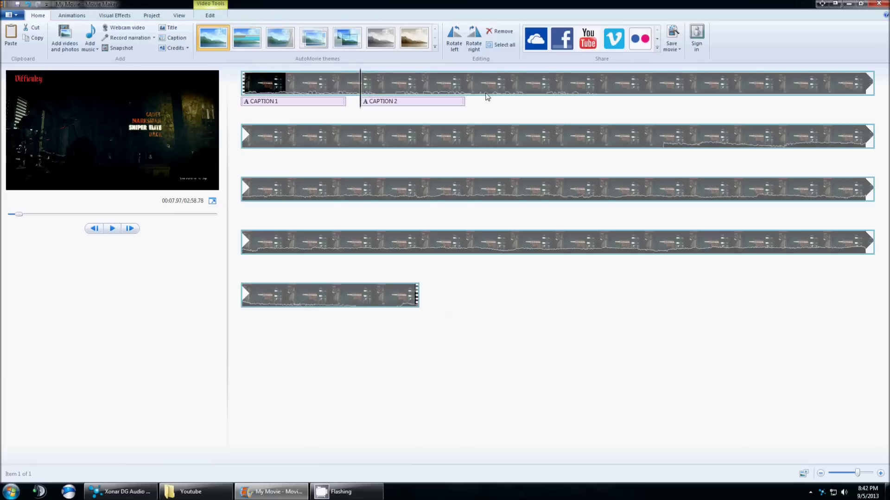
pyautogui.click(362, 87)
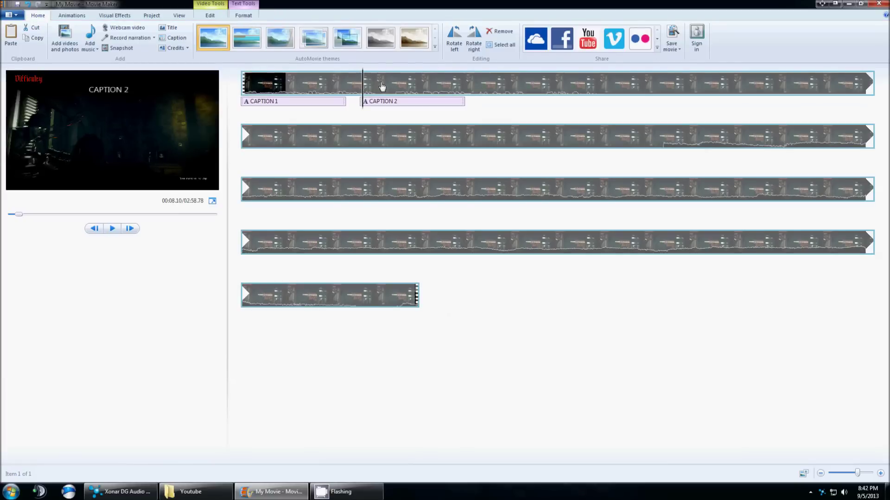
pyautogui.click(361, 89)
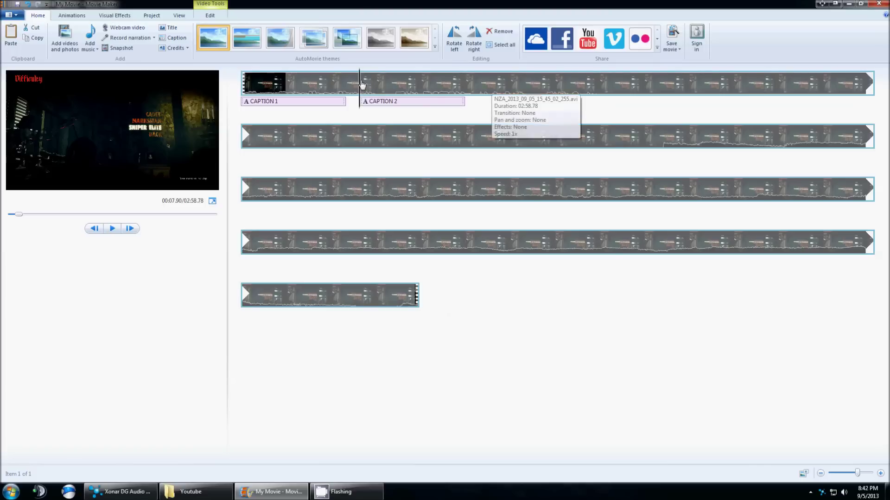
pyautogui.click(465, 88)
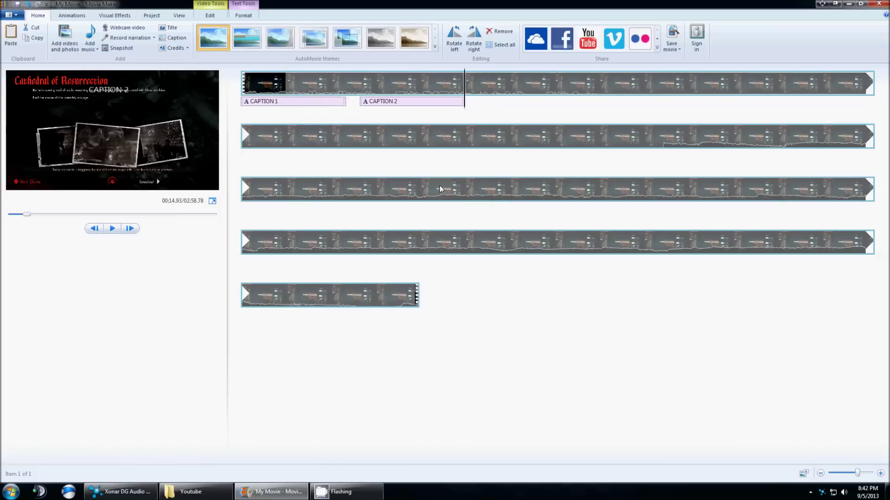
pyautogui.click(330, 87)
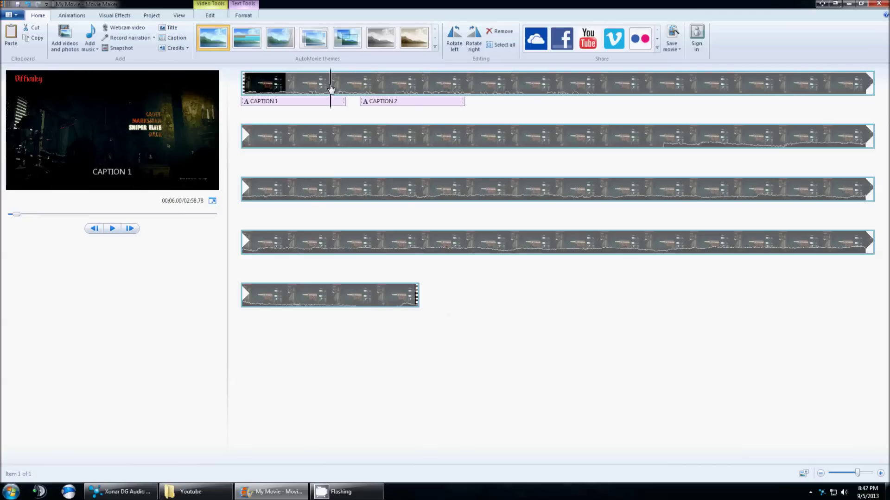
pyautogui.click(358, 91)
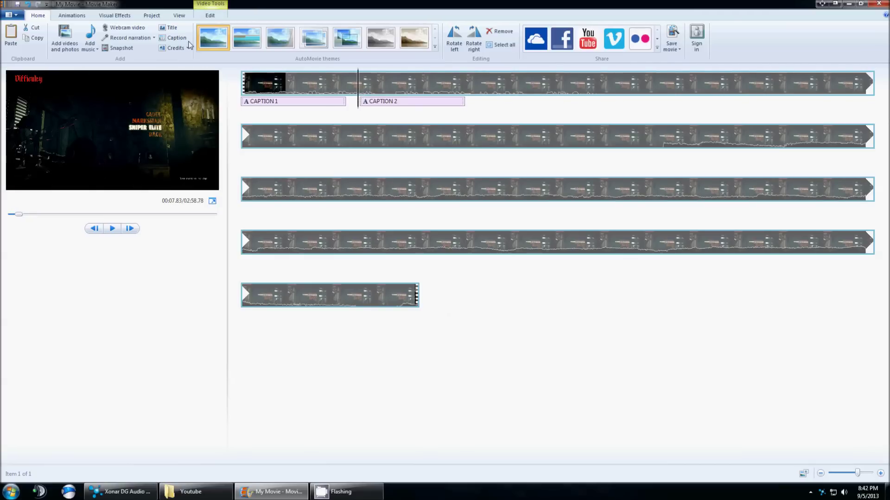
# Step: Split the recording at the playback point and again near 15 seconds into three pieces
pyautogui.click(211, 16)
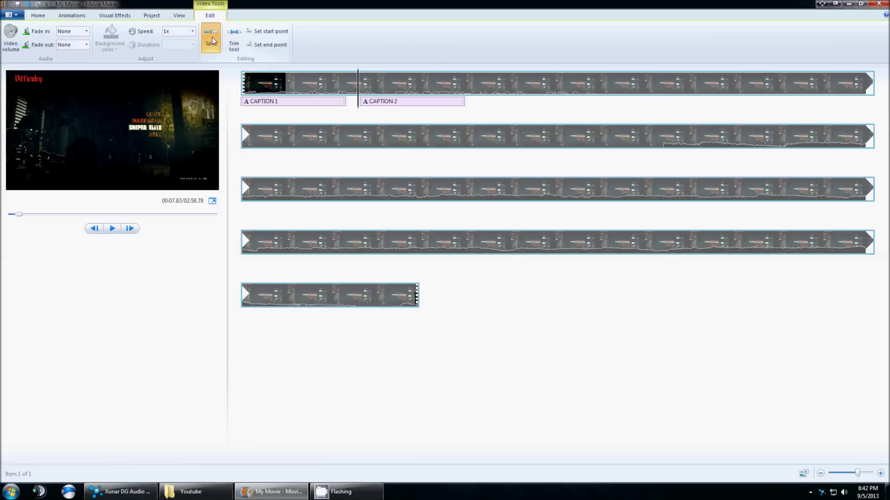
pyautogui.click(211, 36)
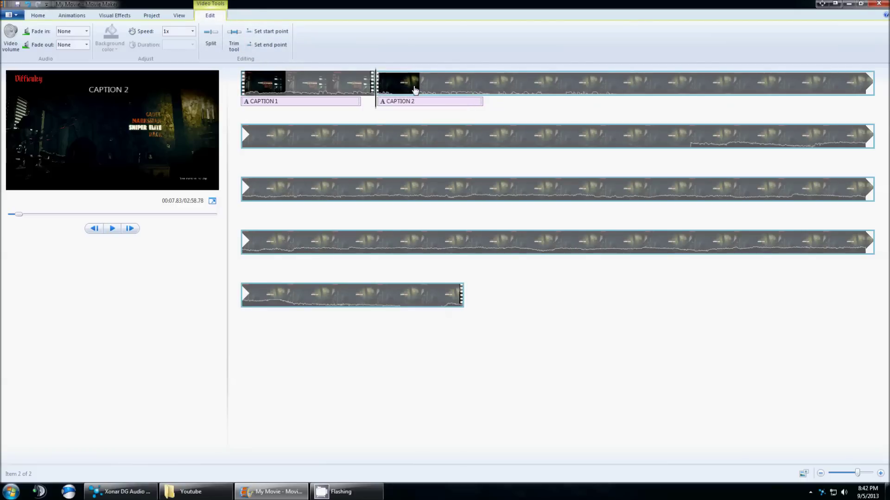
pyautogui.click(485, 99)
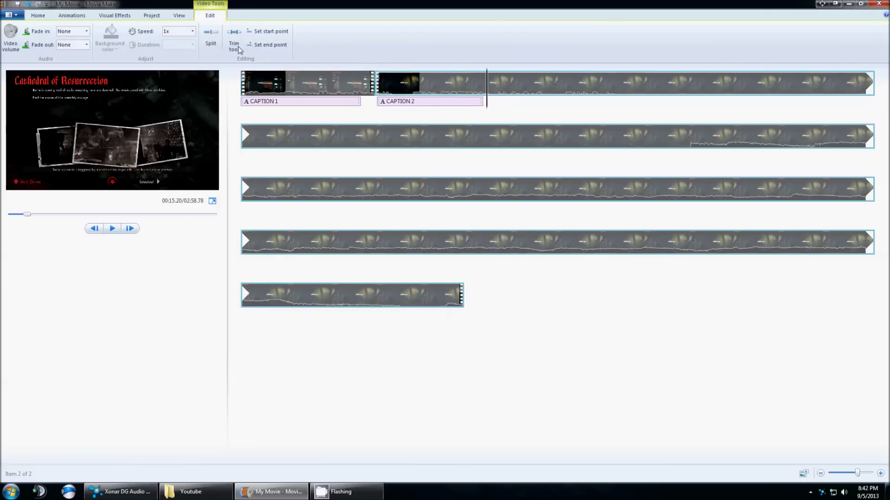
pyautogui.click(211, 38)
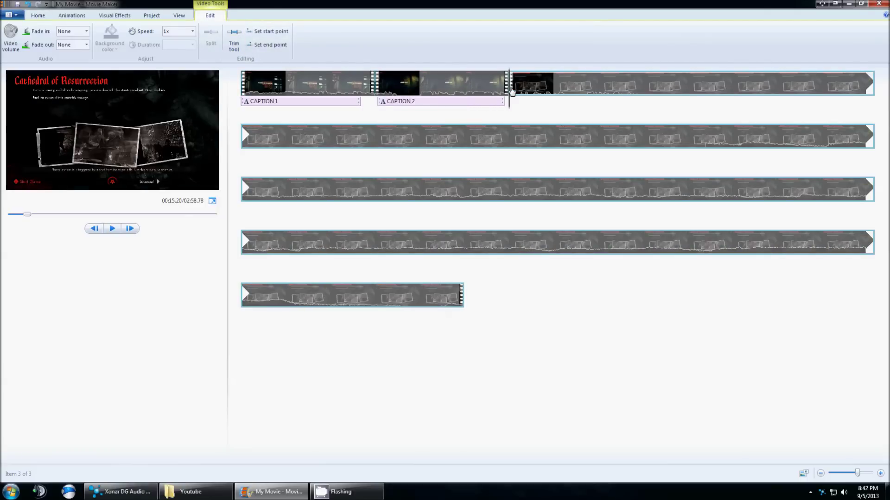
# Step: Move CAPTION 2 onto the third piece and CAPTION 1 onto the second piece
pyautogui.rightClick(353, 88)
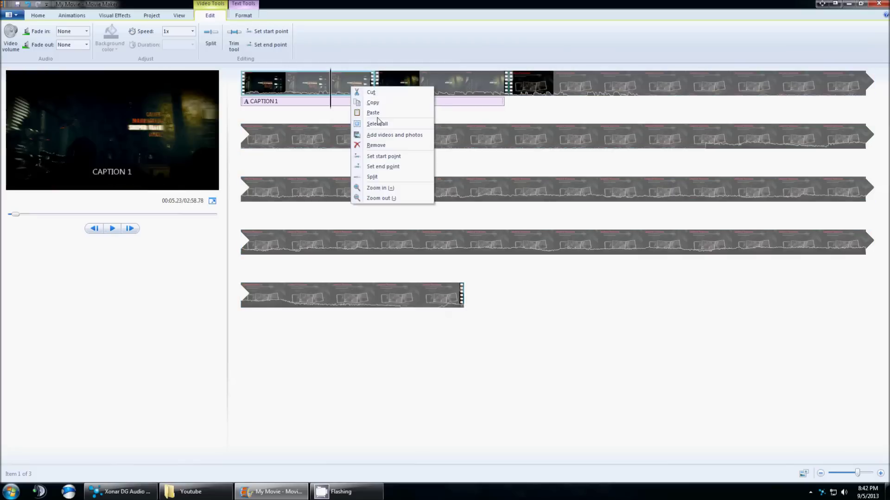
pyautogui.press('Escape')
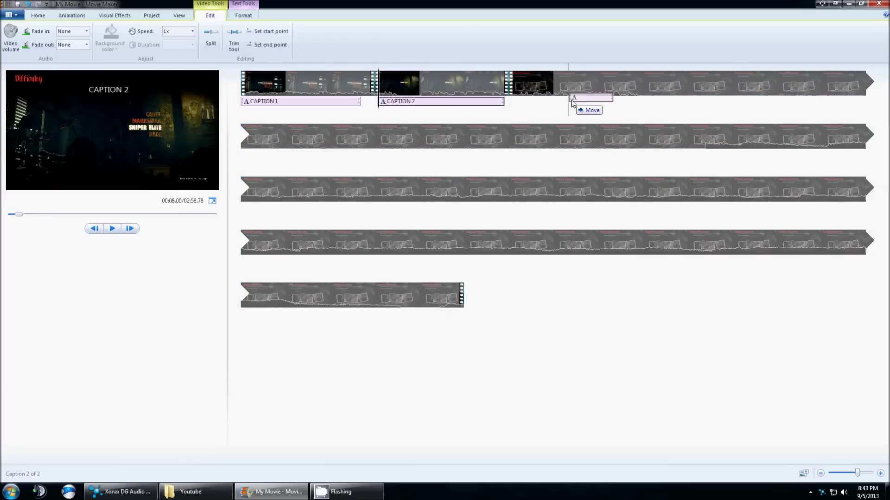
pyautogui.moveTo(439, 103); pyautogui.dragTo(570, 103)
pyautogui.moveTo(275, 105)
pyautogui.mouseDown()
pyautogui.moveTo(436, 108)
pyautogui.moveTo(386, 106)
pyautogui.mouseUp()
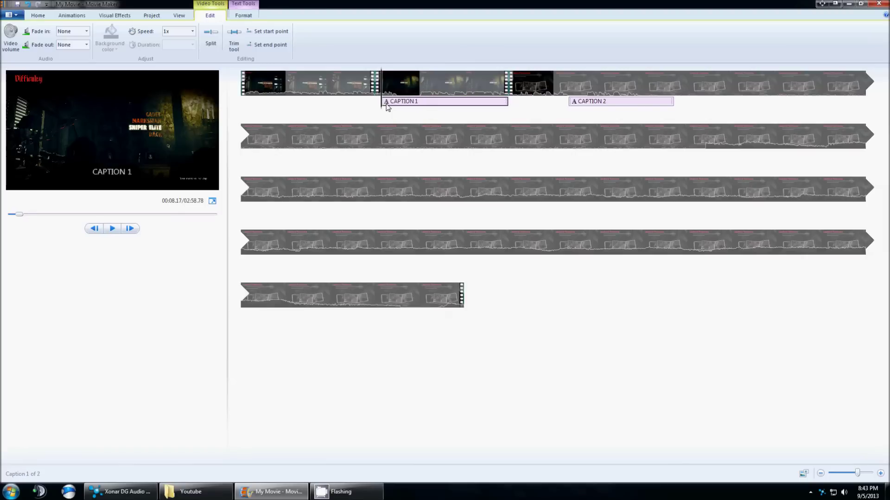
# Step: Remove the unwanted clips, leaving a 7-second clip with CAPTION 1 at its very start
pyautogui.click(327, 91)
pyautogui.rightClick(327, 91)
pyautogui.click(348, 145)
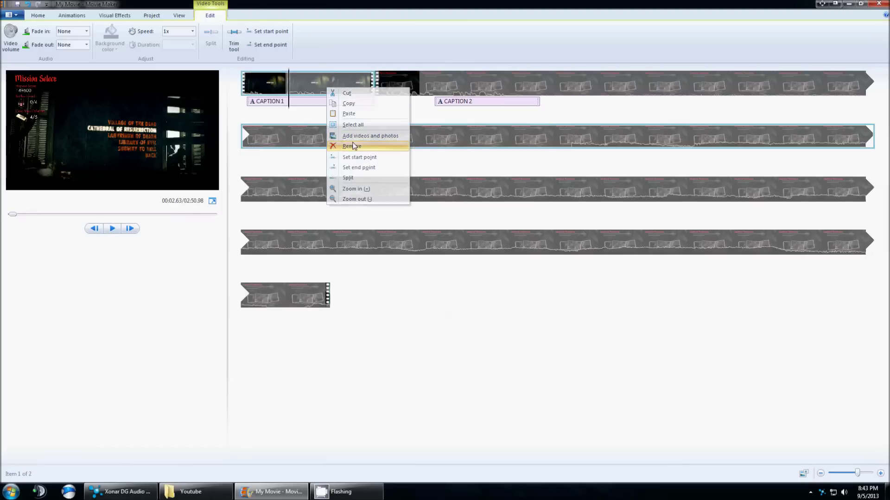
pyautogui.rightClick(535, 93)
pyautogui.click(556, 148)
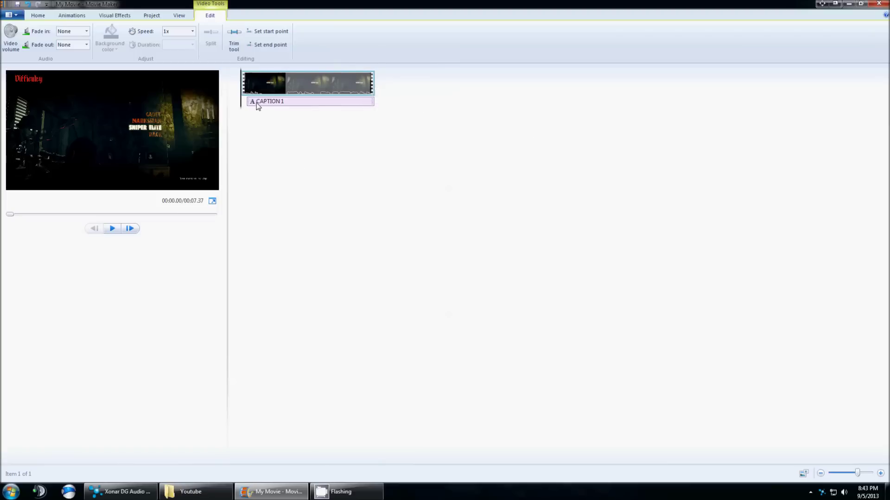
pyautogui.moveTo(258, 106); pyautogui.dragTo(248, 106)
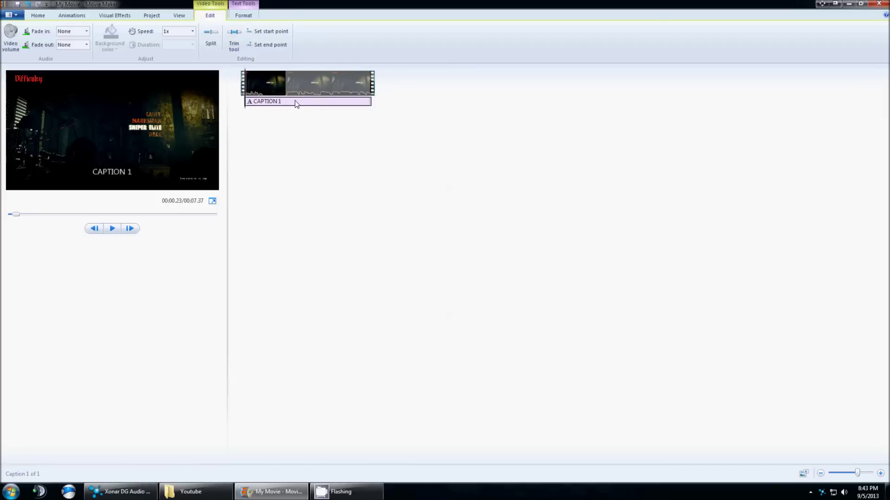
# Step: Give CAPTION 1 an animated text effect and check the clip's video volume setting
pyautogui.click(295, 102)
pyautogui.click(320, 37)
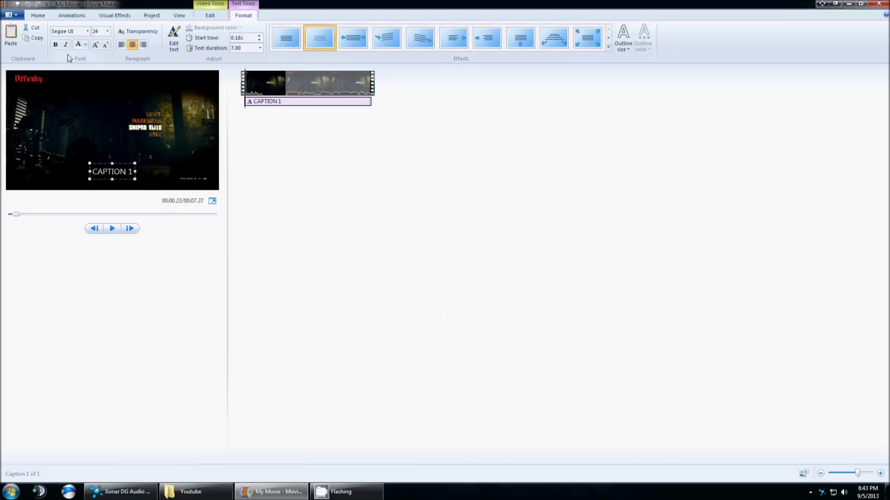
pyautogui.click(286, 74)
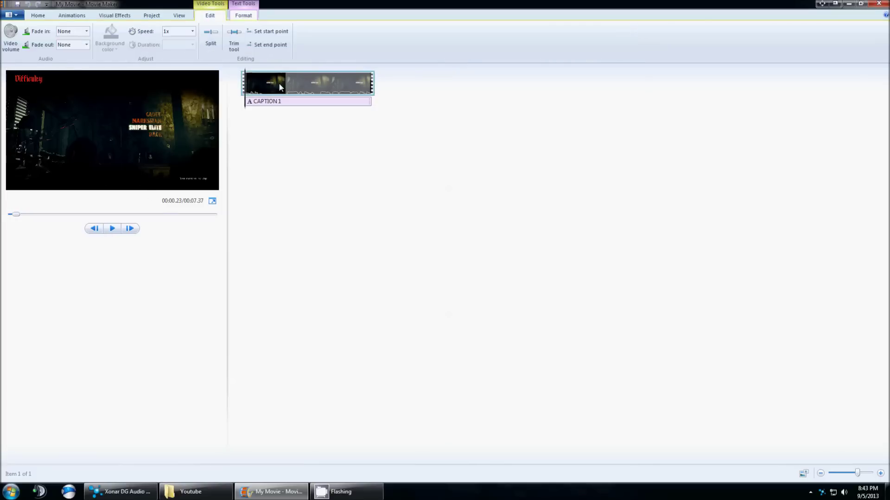
pyautogui.click(12, 39)
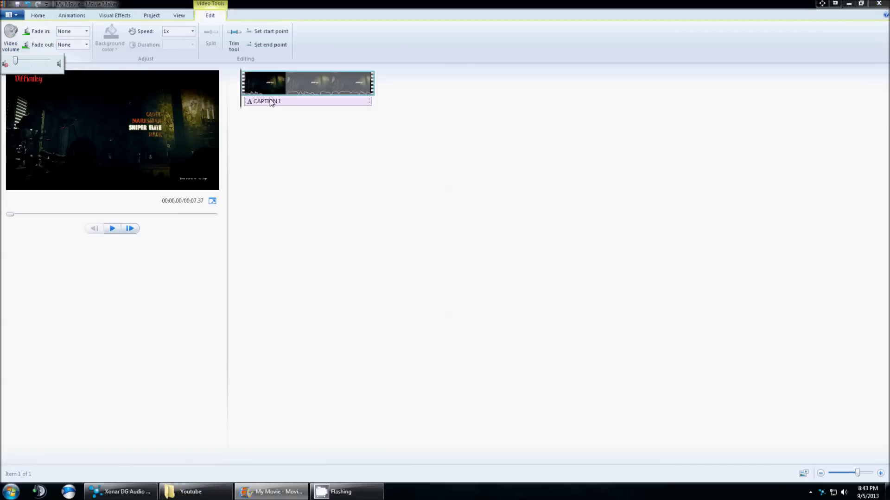
pyautogui.click(298, 83)
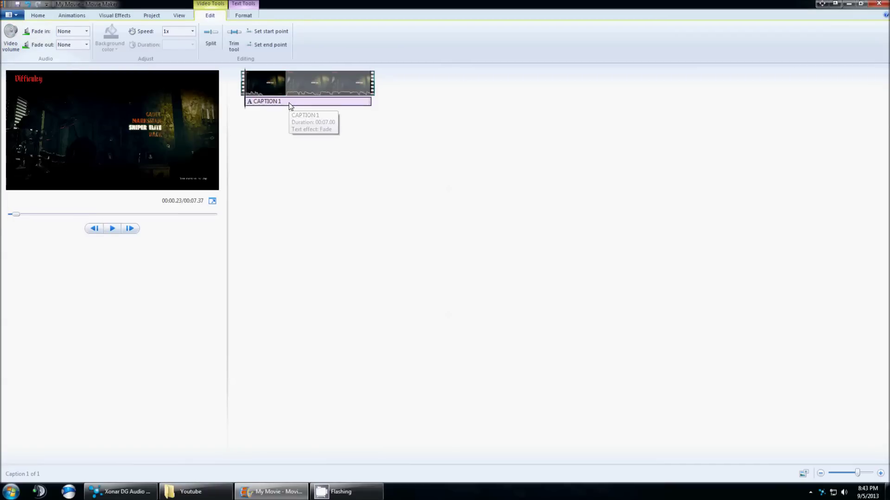
# Step: Play the 7.37-second clip from the beginning to check CAPTION 1, then stop playback
pyautogui.click(287, 93)
pyautogui.click(246, 92)
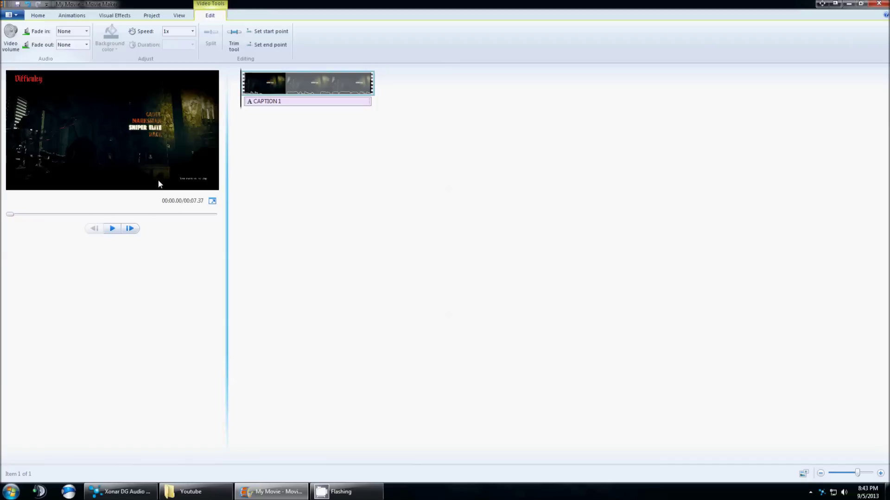
pyautogui.click(112, 228)
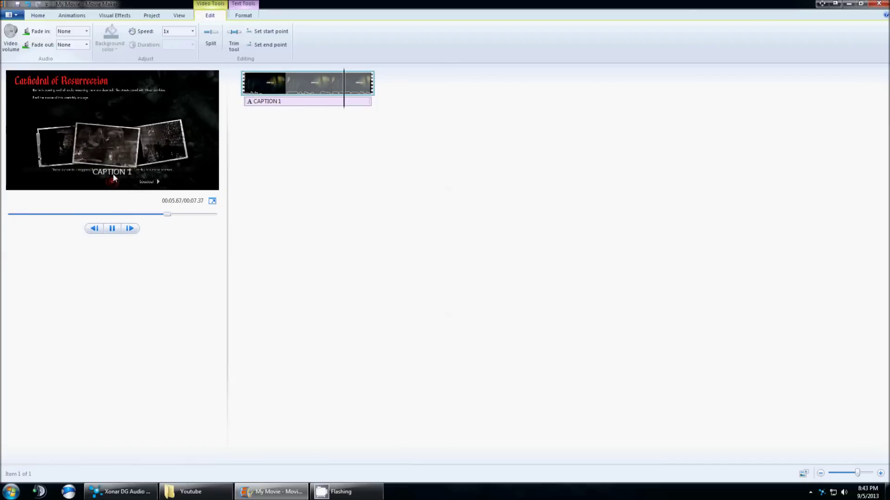
pyautogui.click(285, 84)
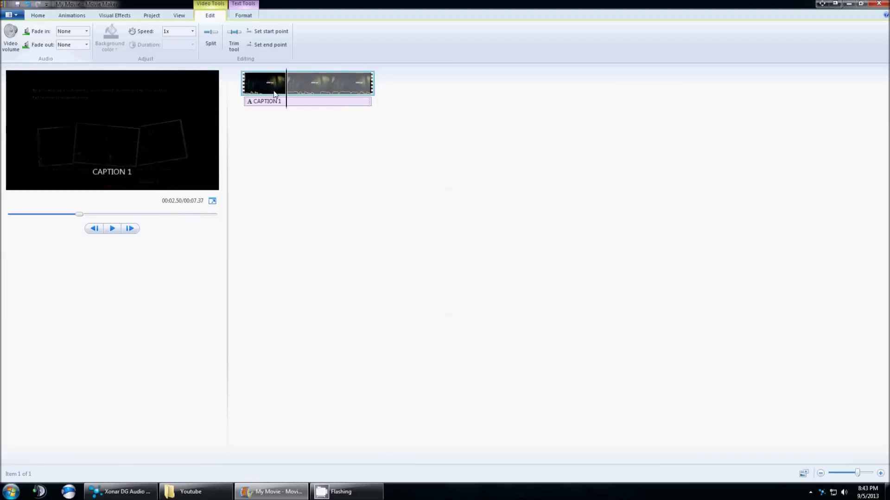
# Step: Save the movie for high-definition display as My Movie.mp4, replacing the existing file
pyautogui.click(16, 15)
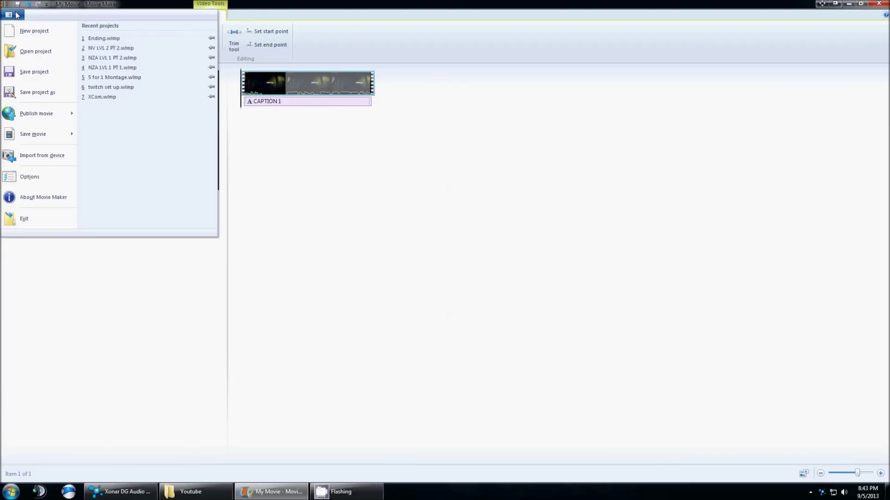
pyautogui.moveTo(33, 133)
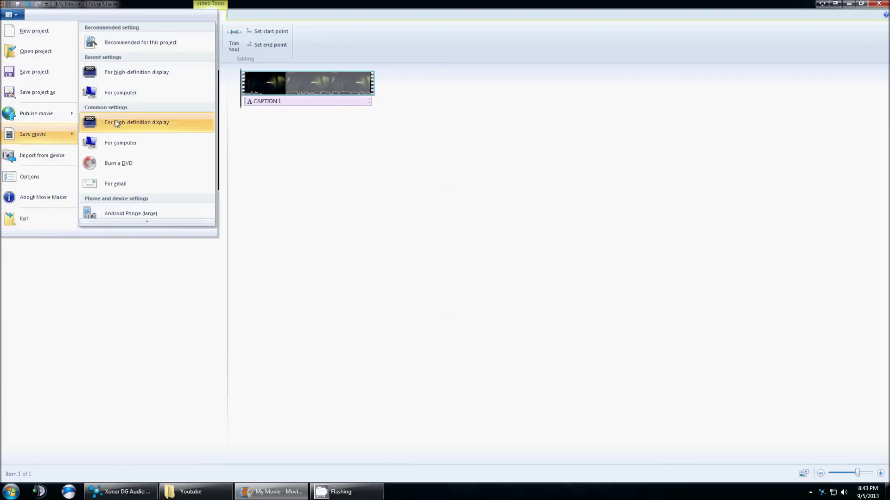
pyautogui.click(115, 119)
pyautogui.click(362, 105)
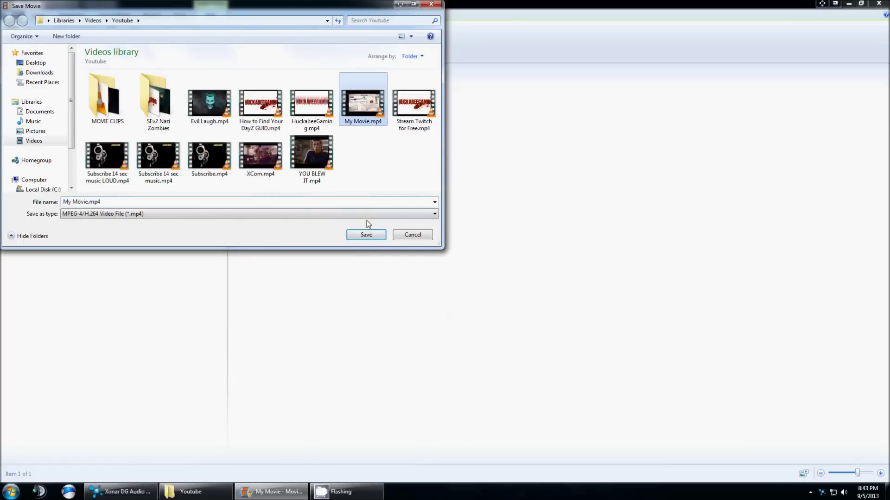
pyautogui.click(363, 236)
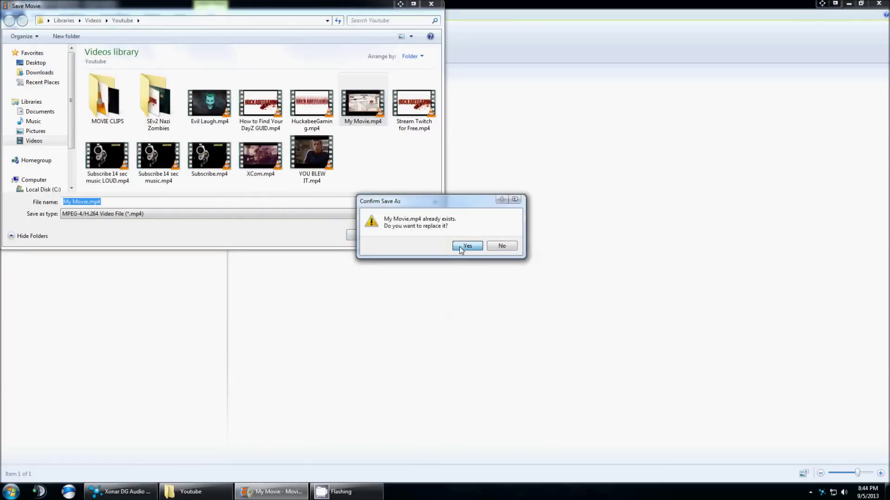
pyautogui.click(459, 247)
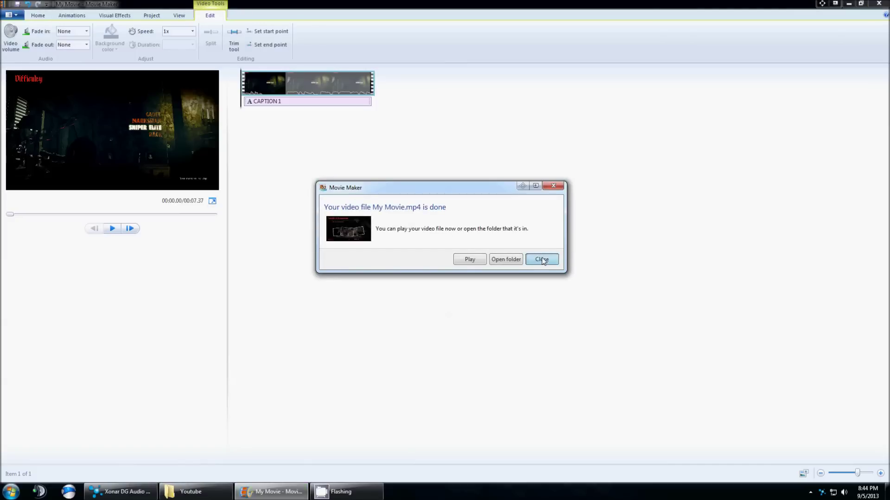
pyautogui.click(540, 258)
# Step: Add My Movie.mp4 from the Videos > Youtube folder to the storyboard
pyautogui.click(37, 15)
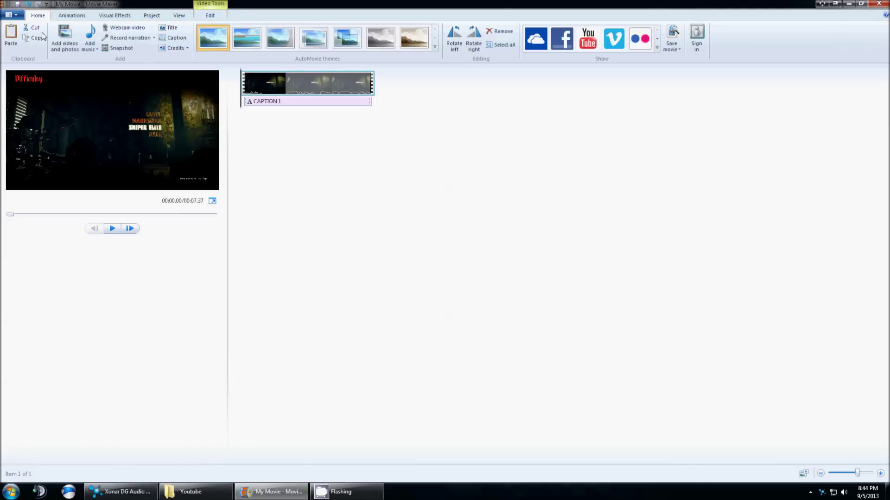
pyautogui.click(60, 33)
pyautogui.click(34, 141)
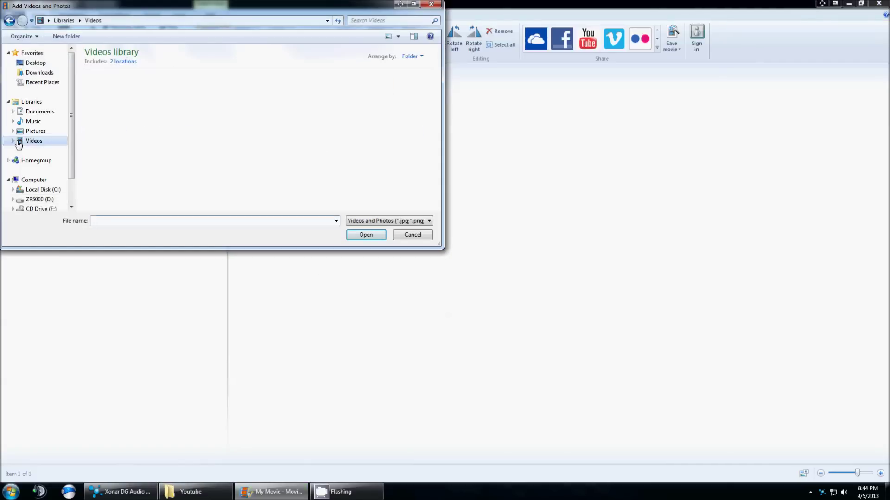
pyautogui.doubleClick(306, 125)
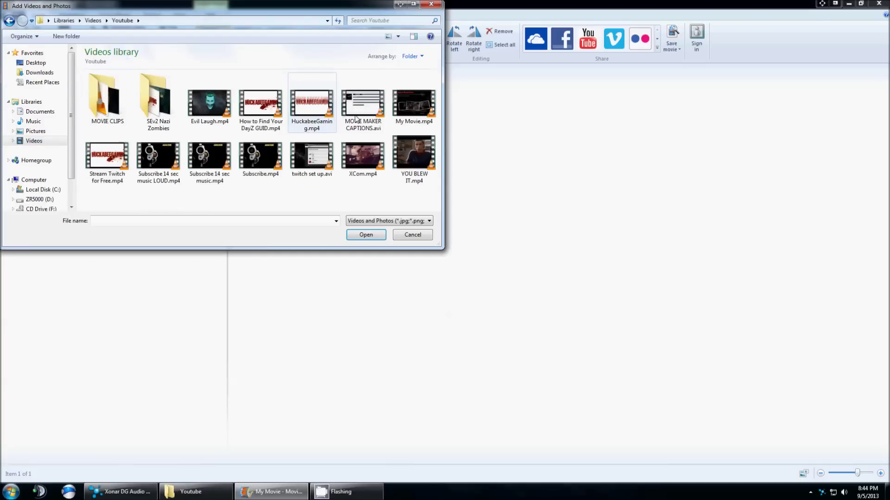
pyautogui.click(411, 121)
pyautogui.click(379, 231)
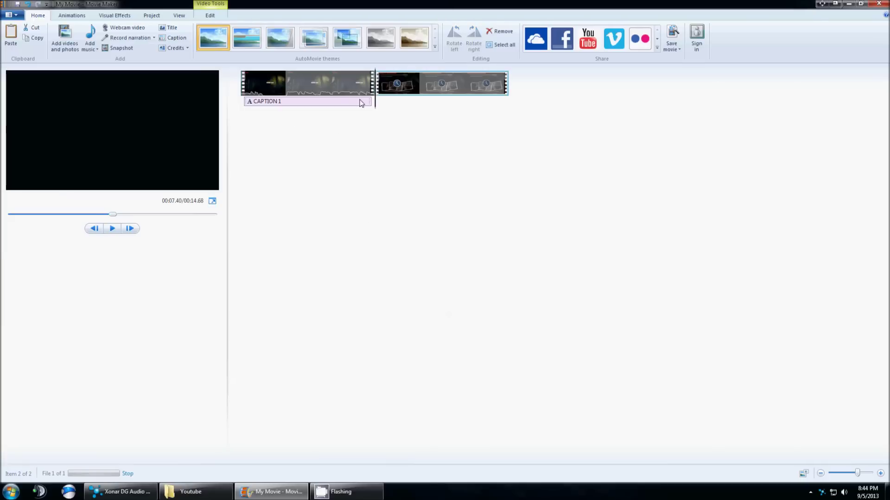
# Step: Move CAPTION 1 onto the new clip and remove the original first clip
pyautogui.moveTo(297, 104); pyautogui.dragTo(382, 107)
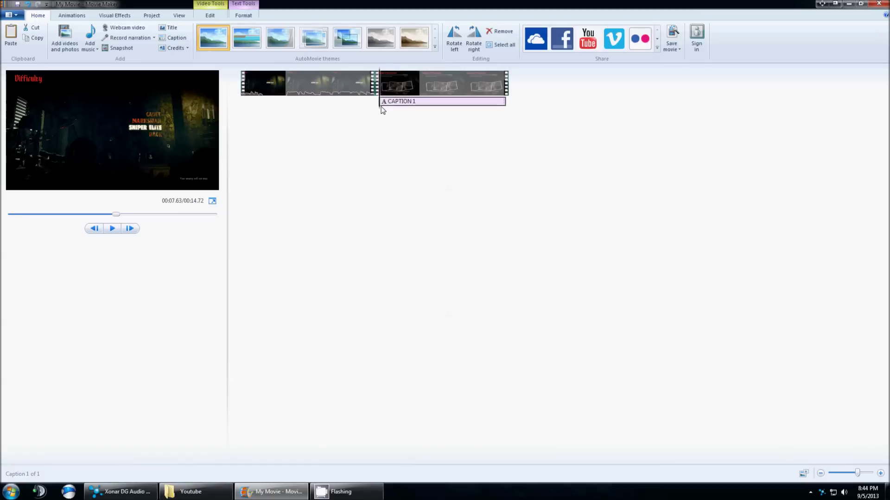
pyautogui.click(286, 87)
pyautogui.rightClick(307, 87)
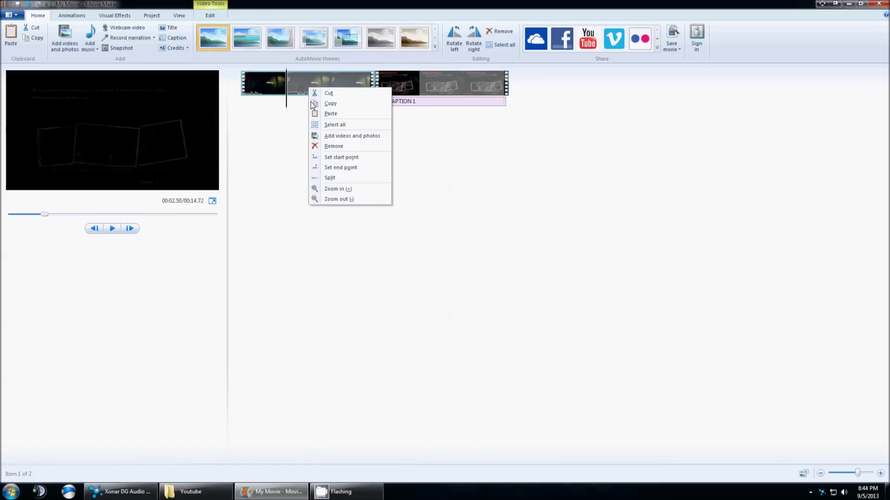
pyautogui.click(327, 143)
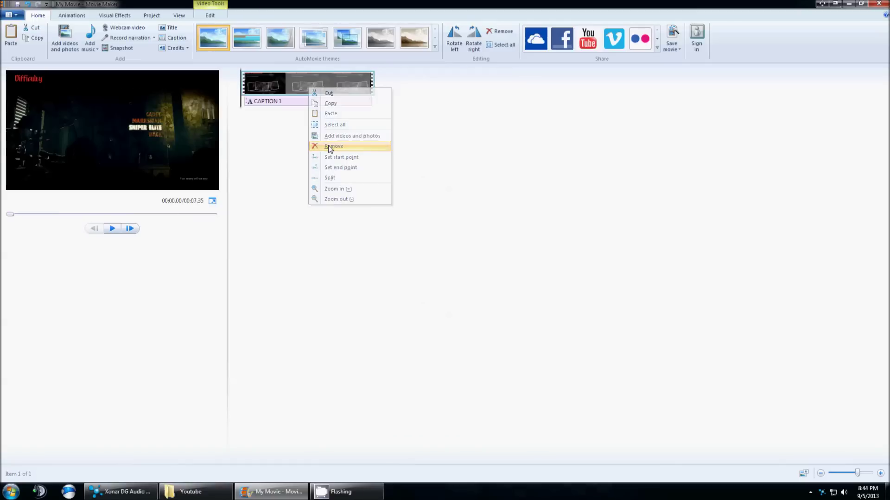
# Step: Change the caption text to CAPTION 2 and move it to the top of the frame
pyautogui.click(257, 103)
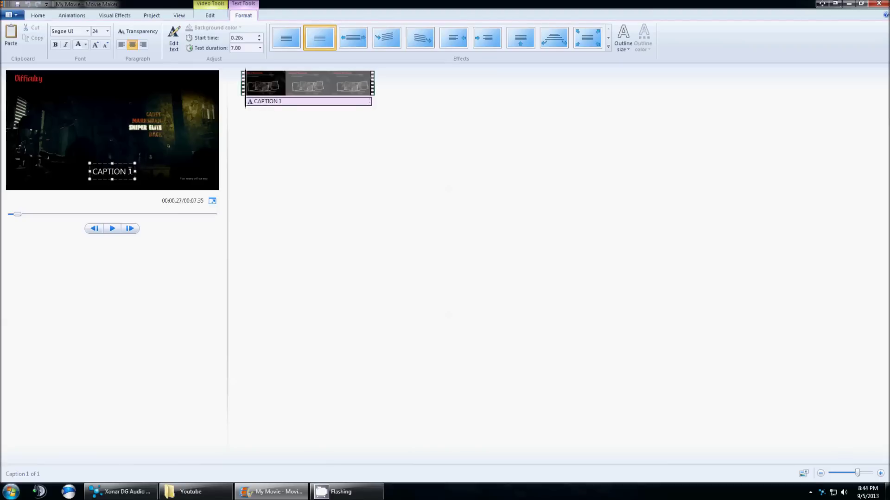
pyautogui.doubleClick(131, 171)
pyautogui.write('2')
pyautogui.moveTo(119, 165); pyautogui.dragTo(115, 82)
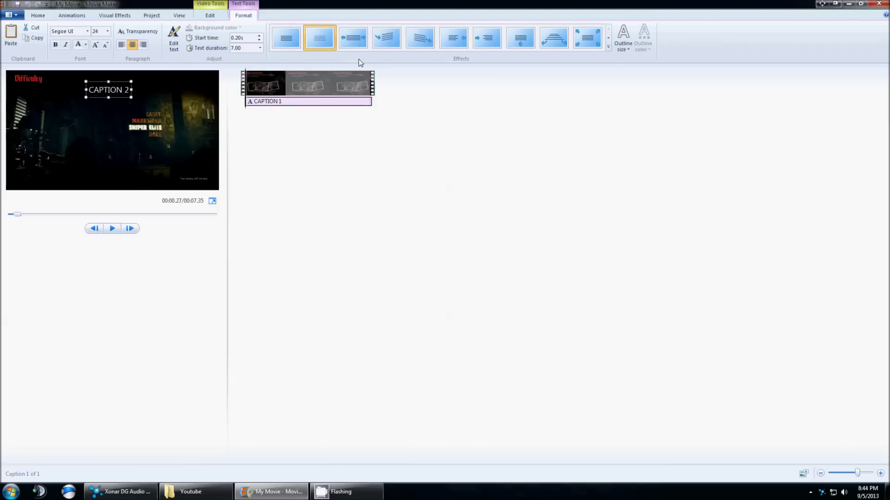
# Step: Apply the fourth text effect to CAPTION 2 and play the movie showing both captions together
pyautogui.click(388, 40)
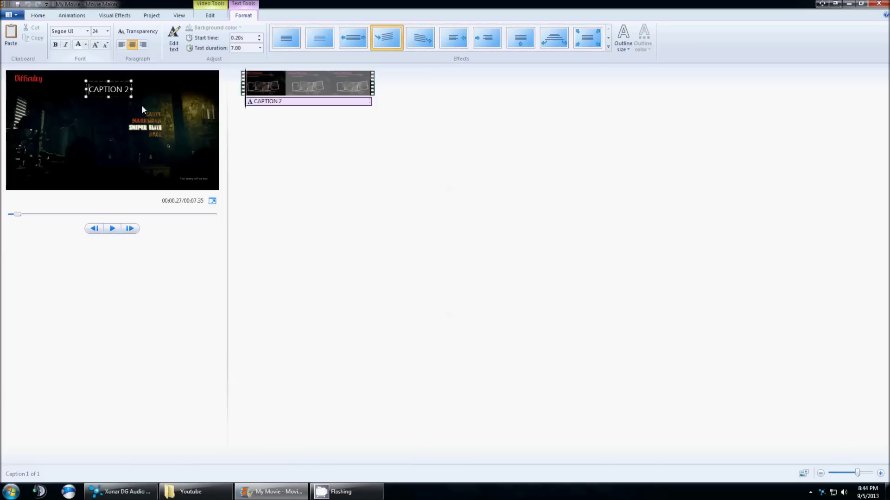
pyautogui.click(242, 95)
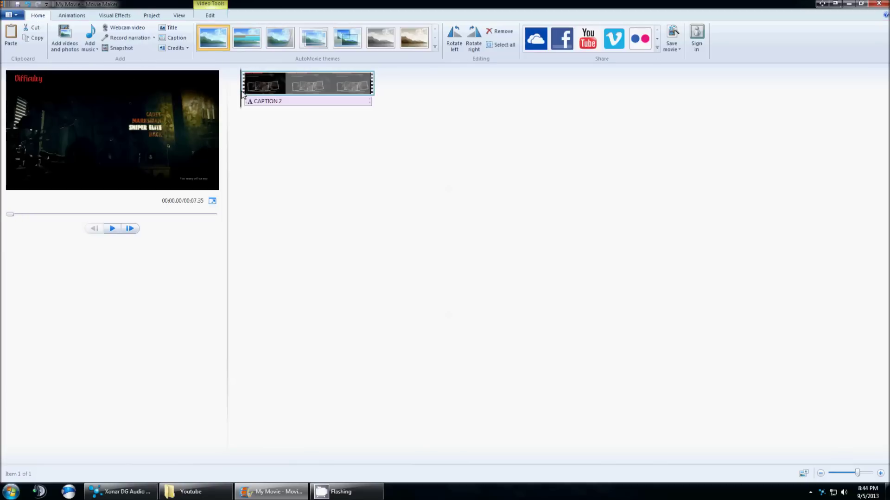
pyautogui.click(118, 230)
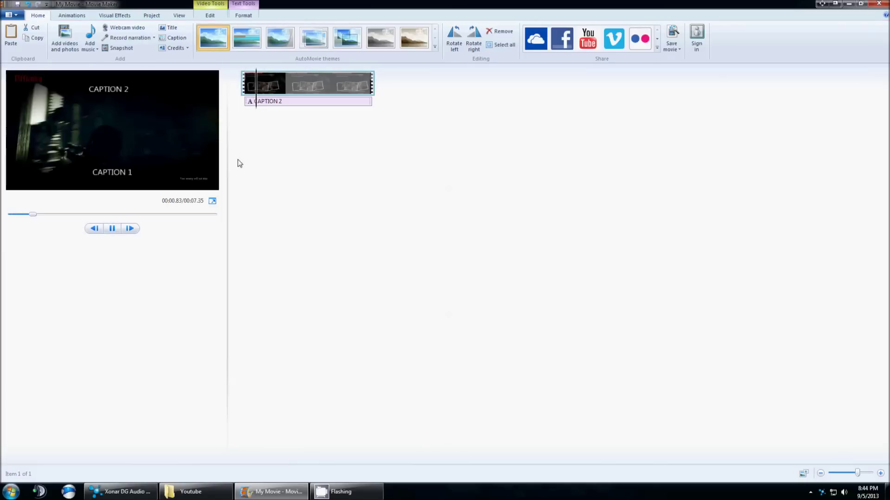